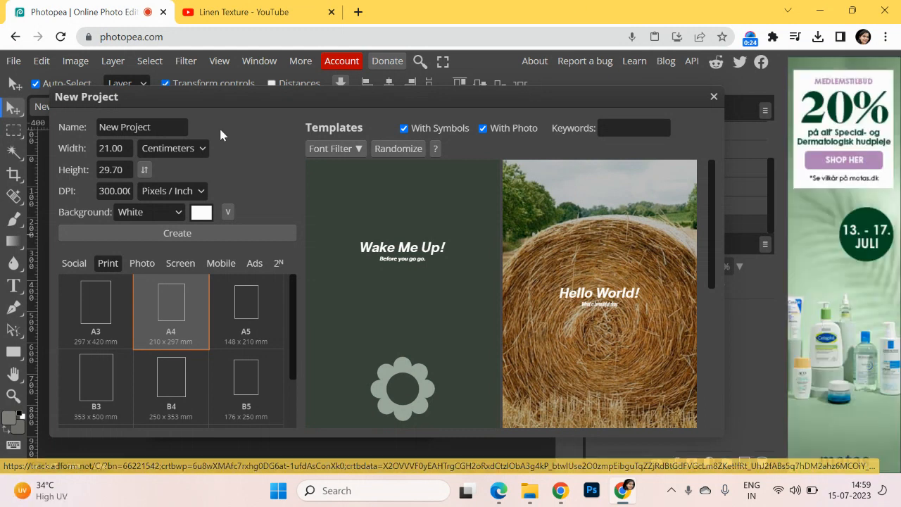
# Create a 4 by 4 inch project at 300 DPI with a white background, and unlock its Background layer
pyautogui.moveTo(130, 149); pyautogui.dragTo(56, 161)
pyautogui.write('4')
pyautogui.click(202, 147)
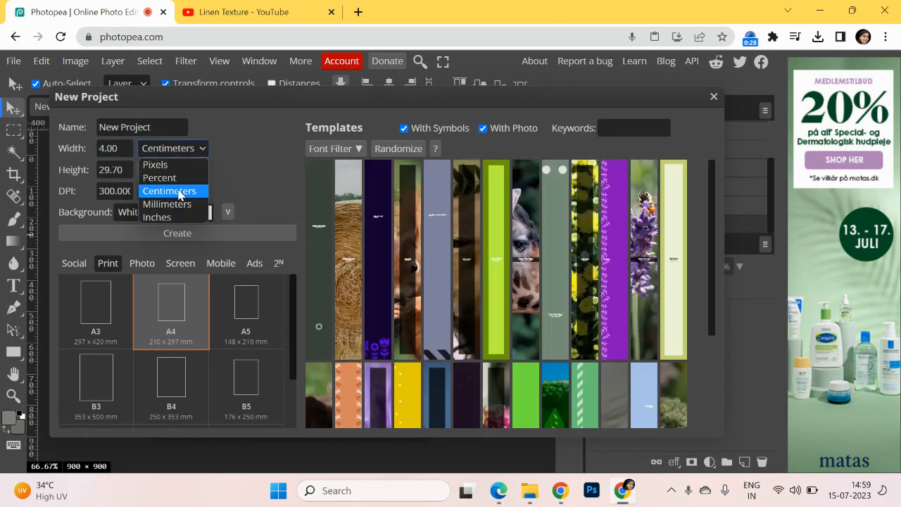
pyautogui.click(175, 214)
pyautogui.moveTo(127, 149); pyautogui.dragTo(41, 163)
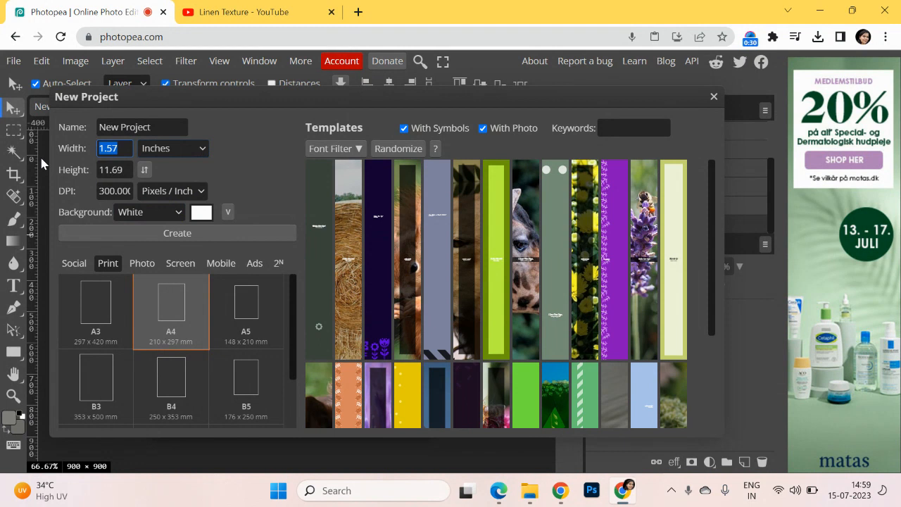
pyautogui.write('4')
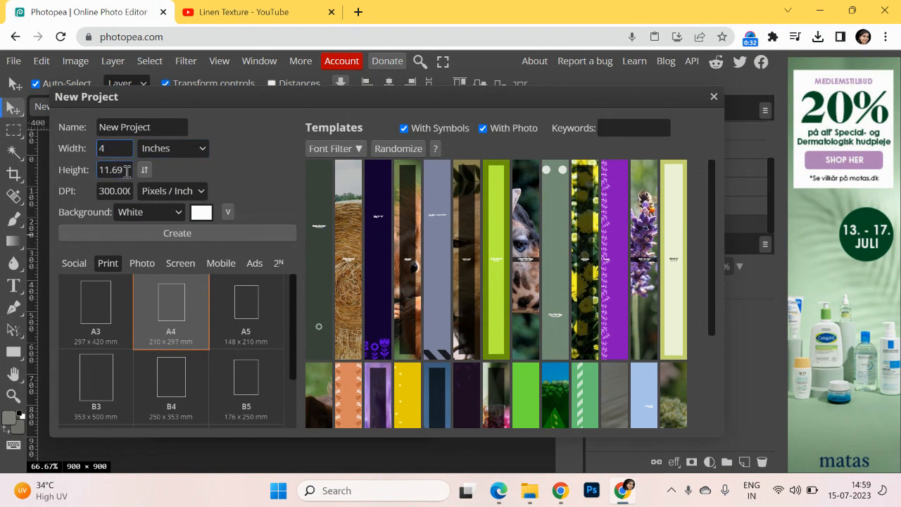
pyautogui.moveTo(127, 170); pyautogui.dragTo(90, 174)
pyautogui.write('4')
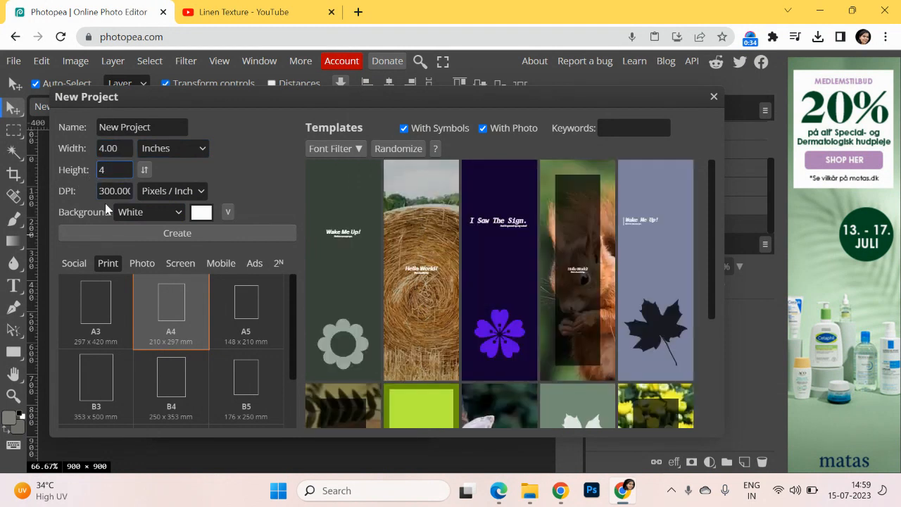
pyautogui.click(119, 232)
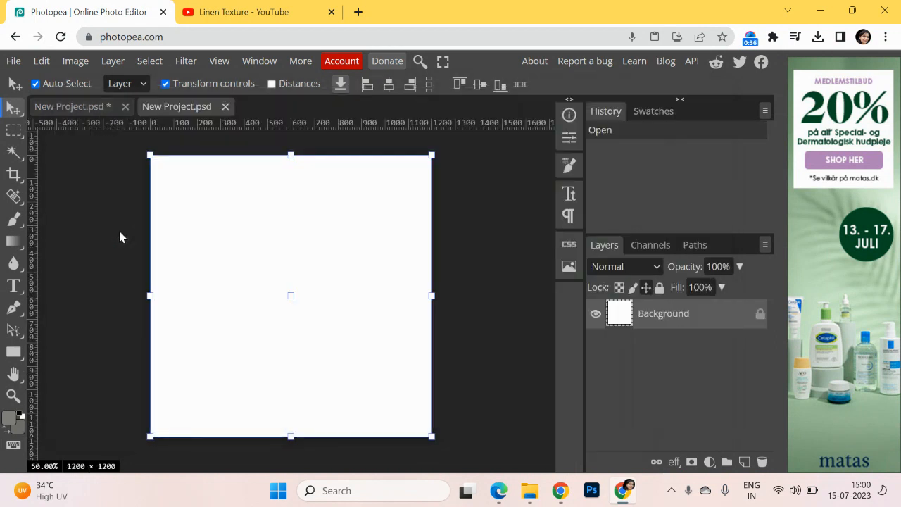
pyautogui.click(119, 232)
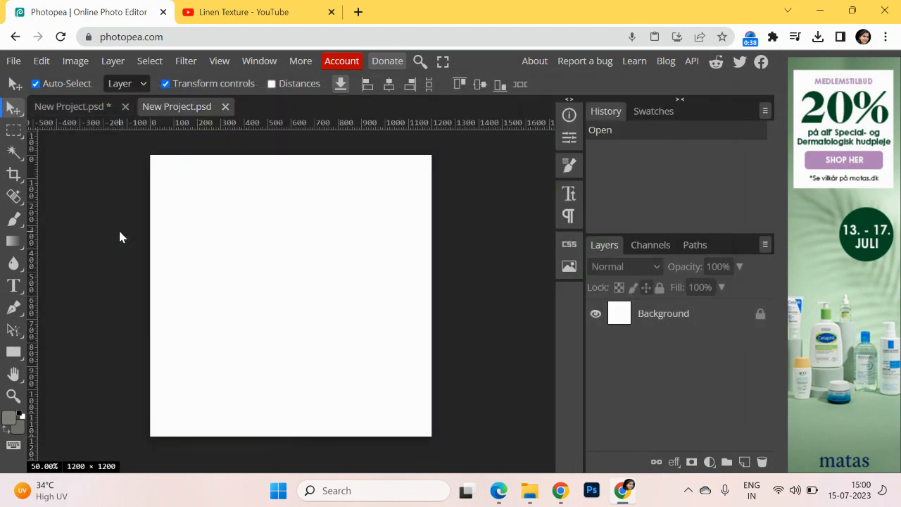
pyautogui.click(759, 314)
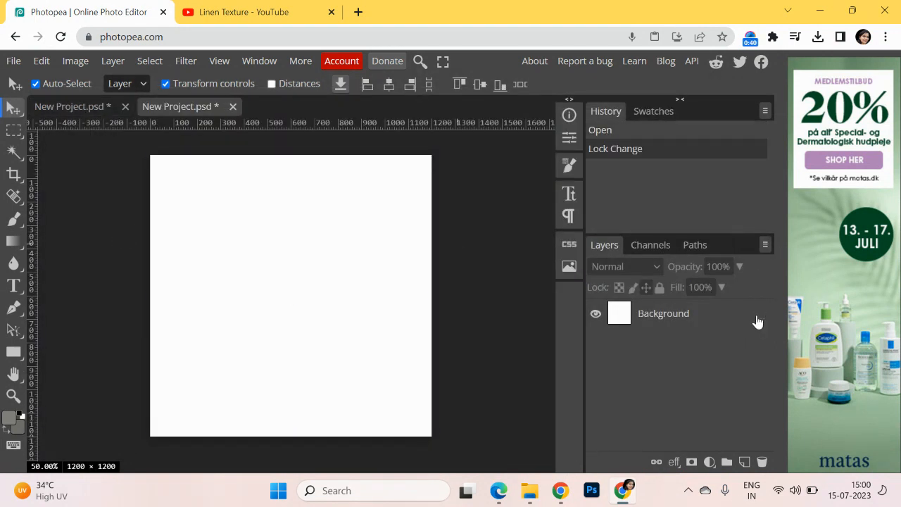
# Place the sunflower image R.png from the CAD Images folder into the project
pyautogui.click(21, 61)
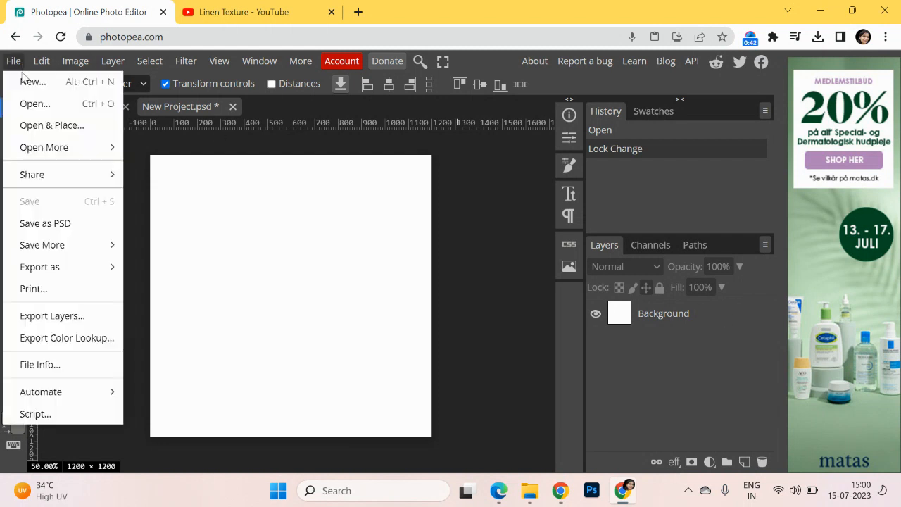
pyautogui.click(52, 126)
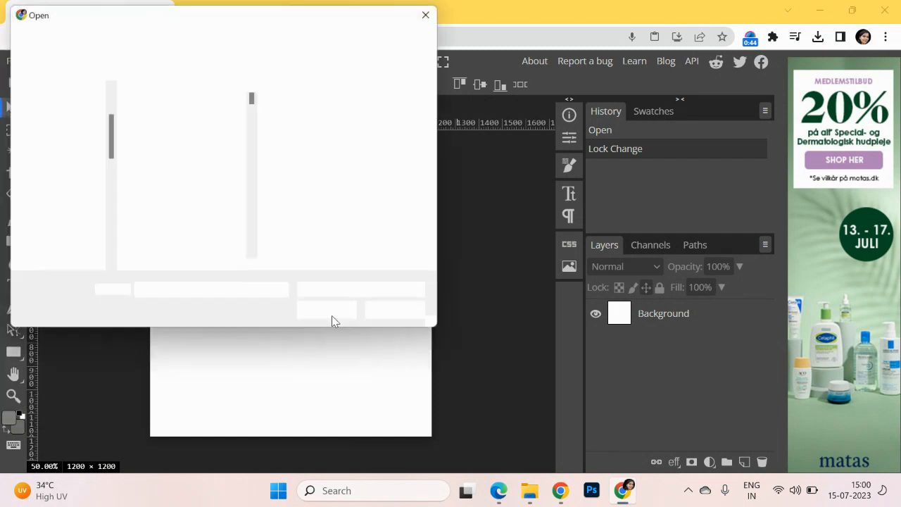
pyautogui.moveTo(254, 97); pyautogui.dragTo(255, 226)
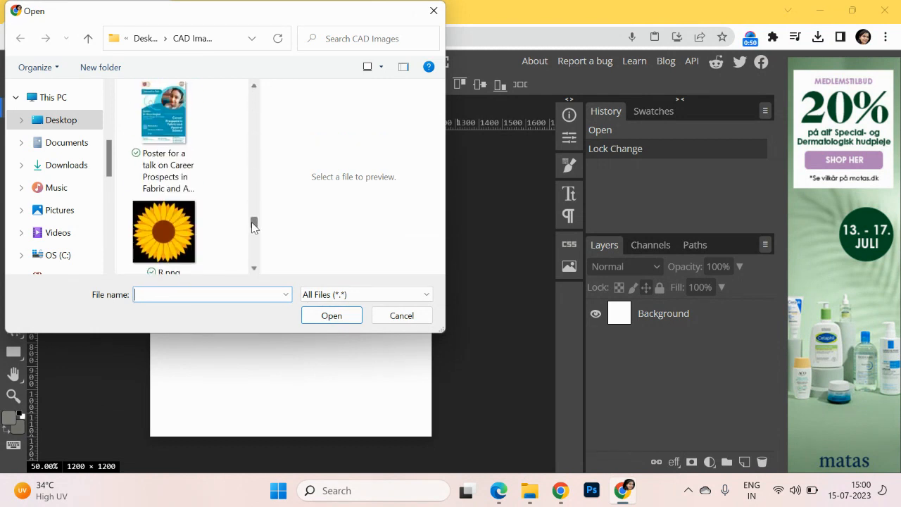
pyautogui.click(179, 228)
pyautogui.click(330, 316)
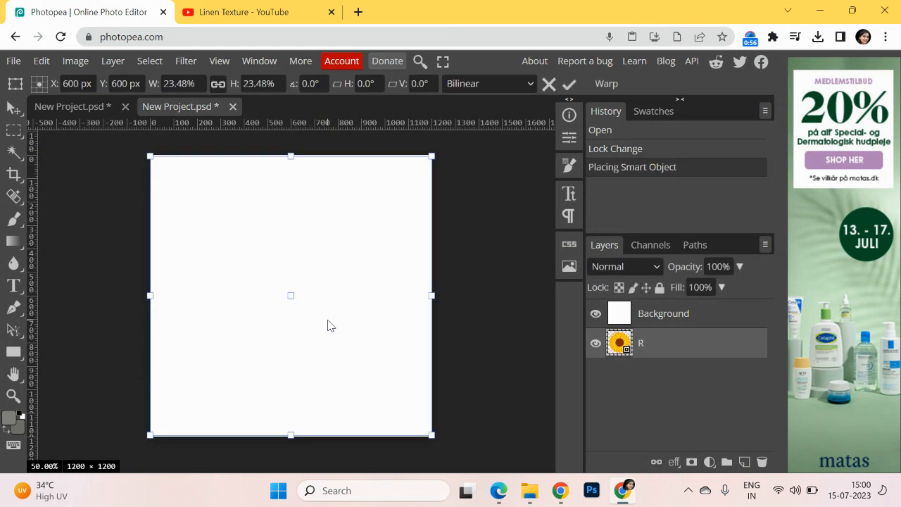
# Move the sunflower layer above the Background layer and rasterize it
pyautogui.moveTo(646, 345); pyautogui.dragTo(655, 313)
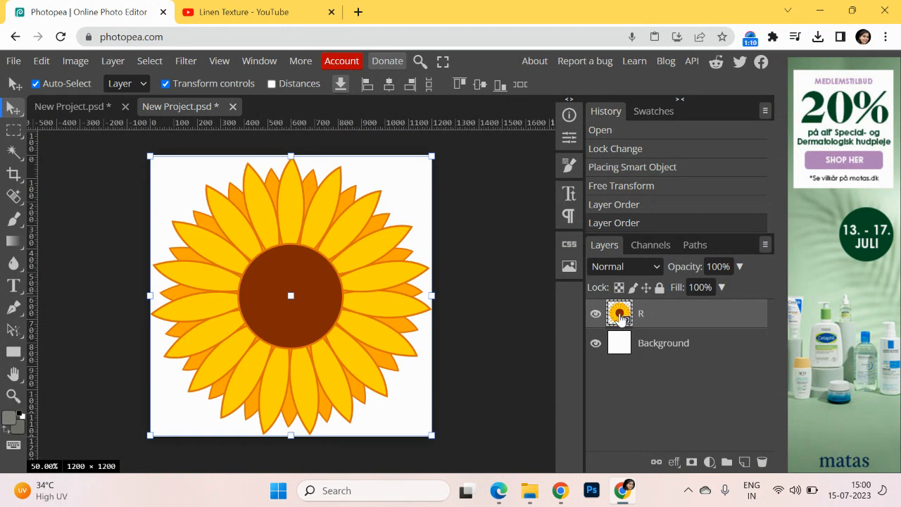
pyautogui.rightClick(627, 325)
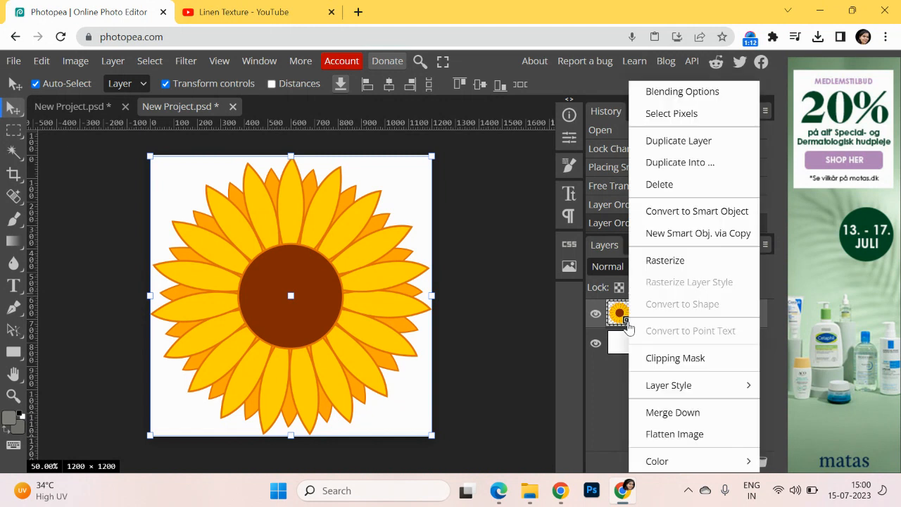
pyautogui.click(669, 259)
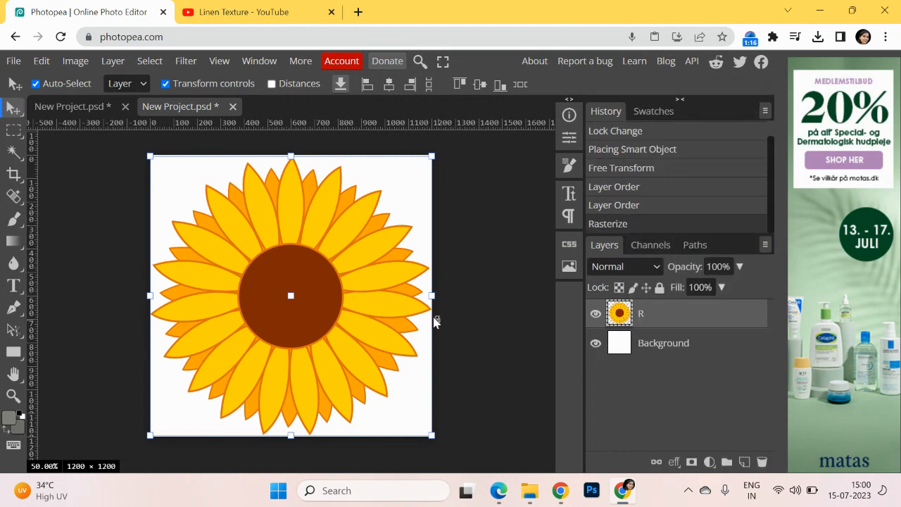
# Scale the sunflower down to about 55% and position it near the centre of the canvas, at about X 600 px, Y 577 px
pyautogui.moveTo(432, 157); pyautogui.dragTo(324, 251)
pyautogui.moveTo(287, 323); pyautogui.dragTo(340, 286)
pyautogui.moveTo(380, 213); pyautogui.dragTo(359, 241)
pyautogui.moveTo(305, 318); pyautogui.dragTo(314, 288)
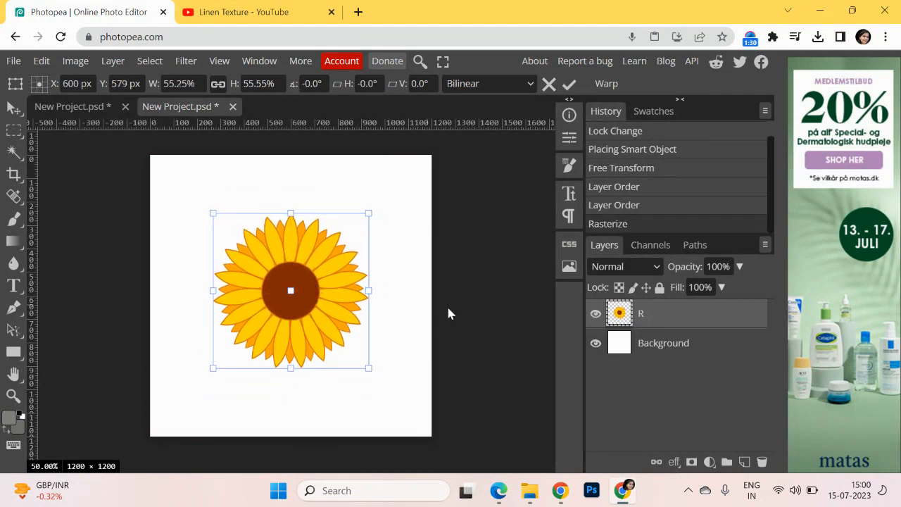
pyautogui.click(569, 85)
pyautogui.click(514, 219)
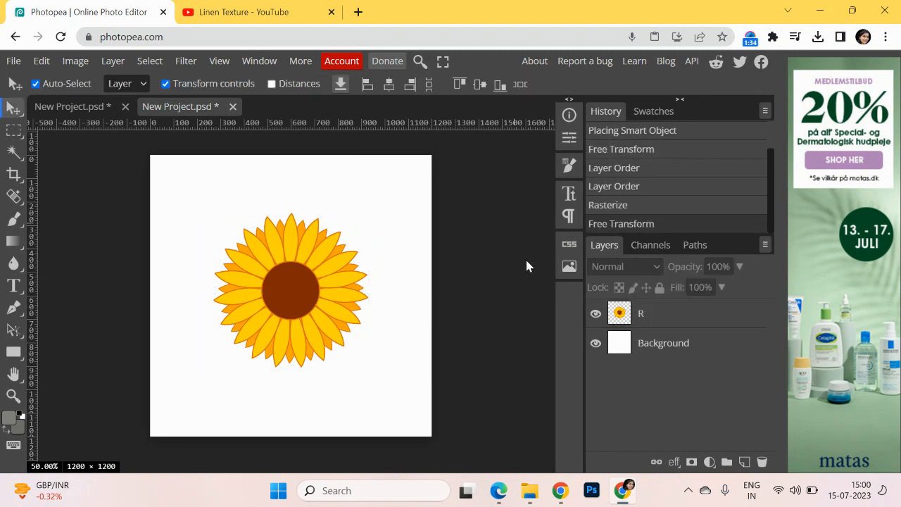
# Duplicate the sunflower layer R and hide the original, leaving the copy selected
pyautogui.rightClick(640, 317)
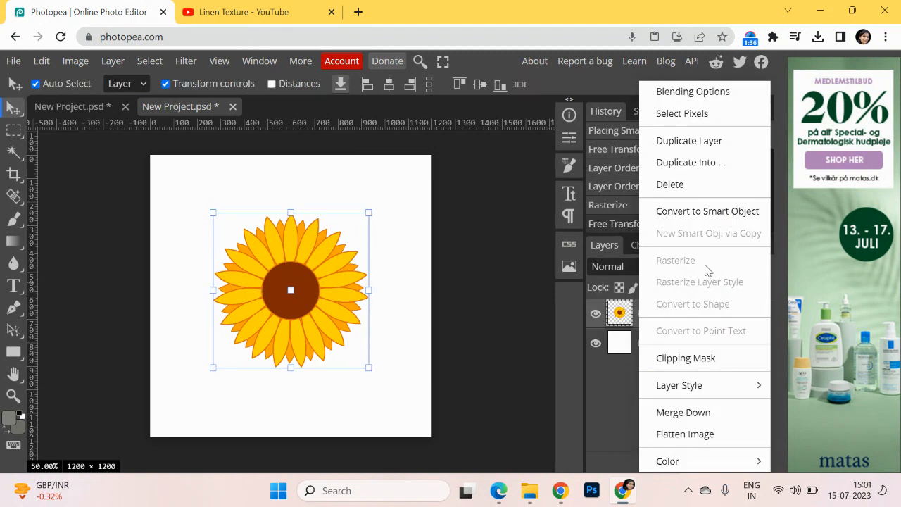
pyautogui.click(702, 144)
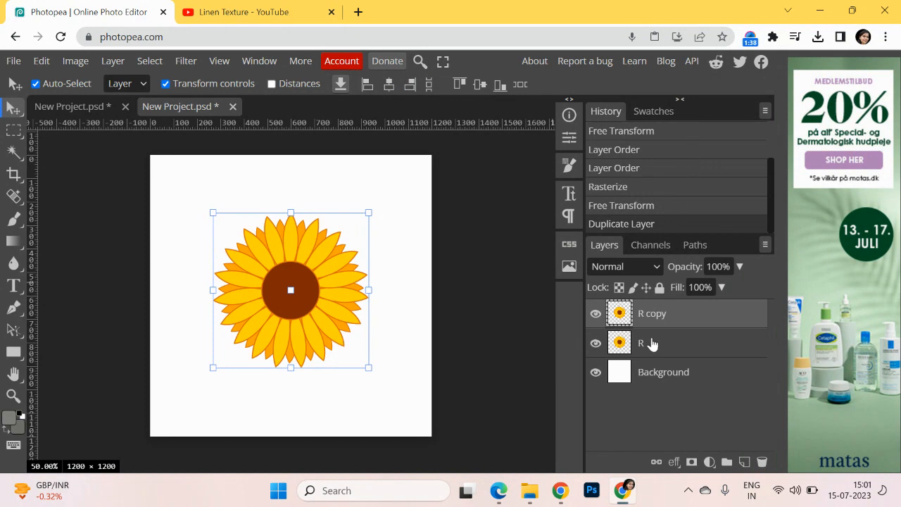
pyautogui.click(596, 344)
pyautogui.click(640, 349)
pyautogui.click(656, 323)
pyautogui.click(468, 312)
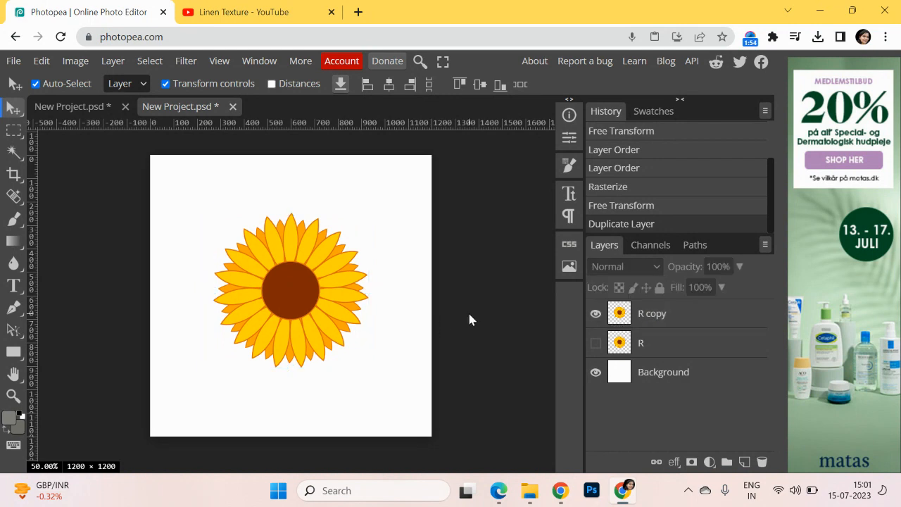
pyautogui.click(655, 316)
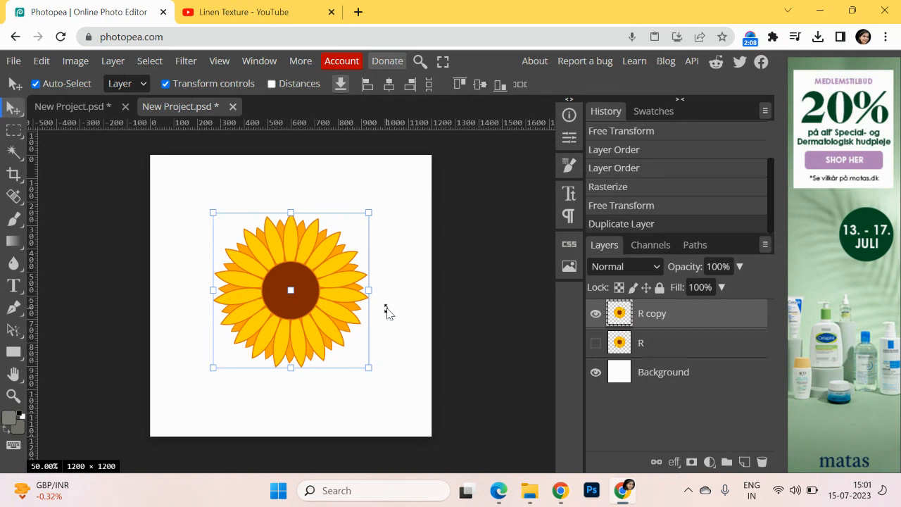
# Check the document's width and height in pixels in the Image Size settings
pyautogui.click(64, 54)
pyautogui.click(106, 277)
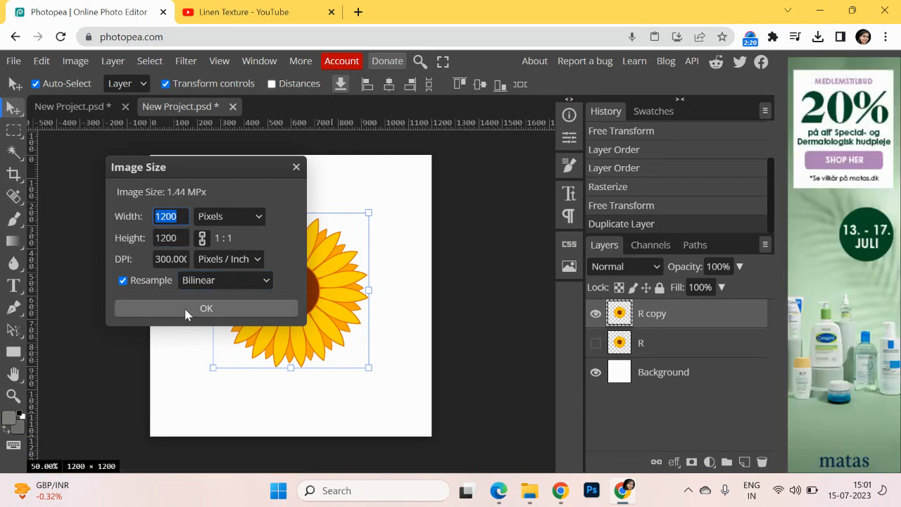
pyautogui.click(187, 311)
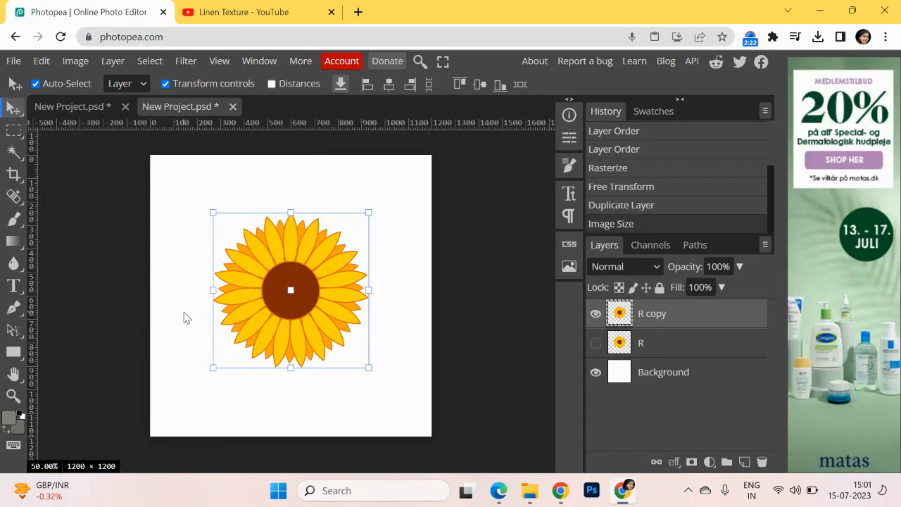
# Apply the Offset filter to the sunflower copy with 600 px horizontal, 600 px vertical and Wrap Around for the undefined area
pyautogui.click(194, 63)
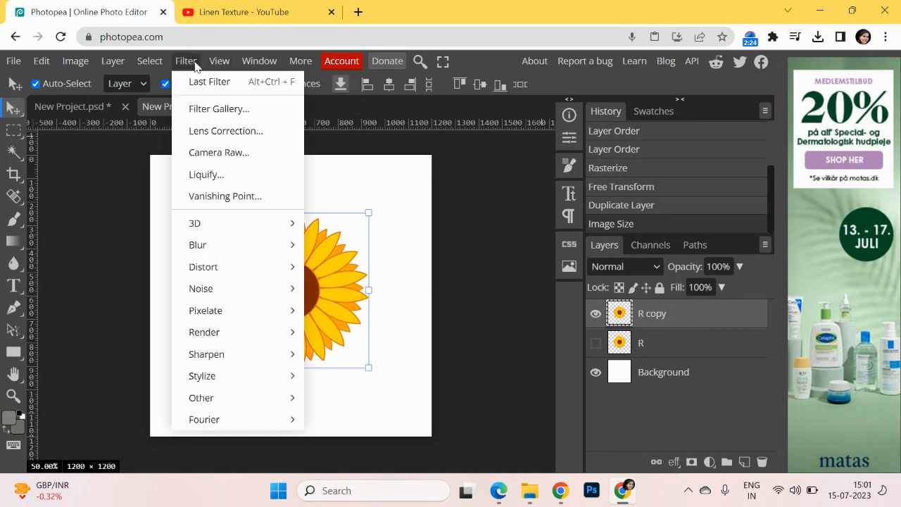
pyautogui.moveTo(222, 401)
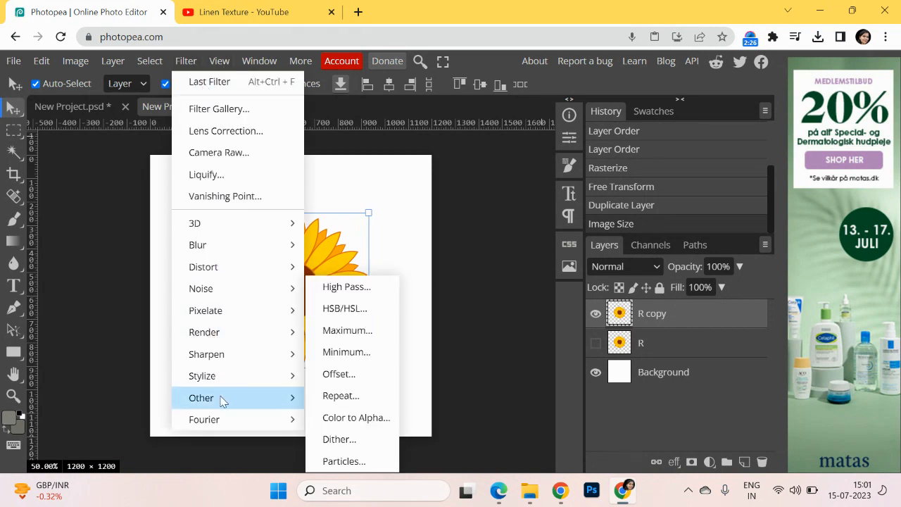
pyautogui.click(372, 378)
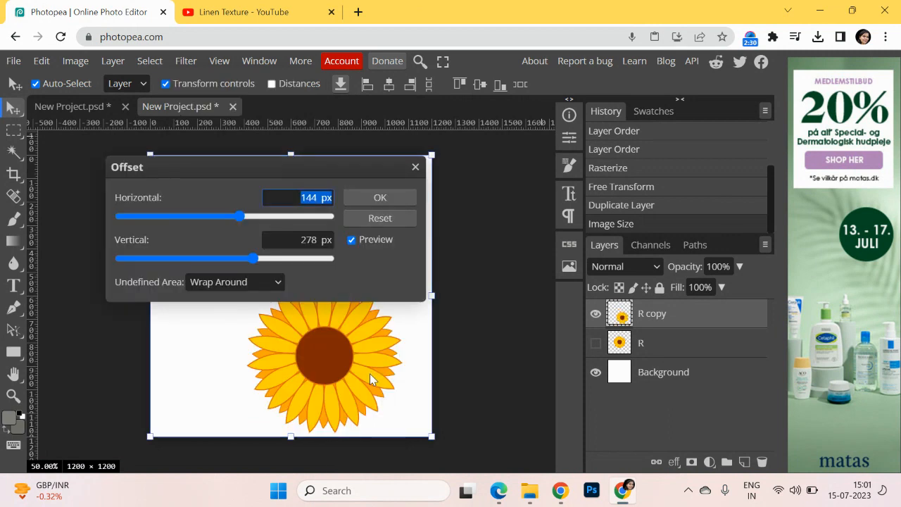
pyautogui.moveTo(240, 219)
pyautogui.mouseDown()
pyautogui.moveTo(220, 221)
pyautogui.moveTo(229, 221)
pyautogui.mouseUp()
pyautogui.moveTo(305, 197); pyautogui.dragTo(319, 197)
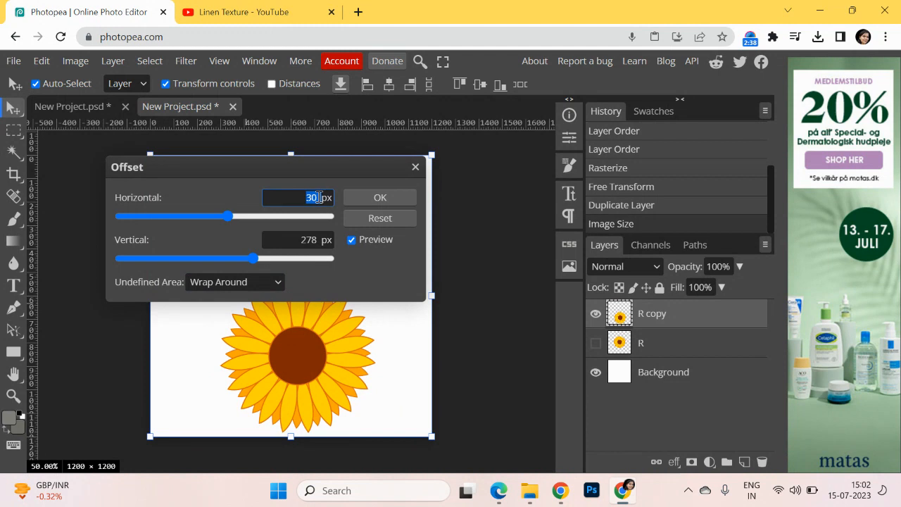
pyautogui.write('600')
pyautogui.moveTo(300, 240); pyautogui.dragTo(314, 239)
pyautogui.write('6')
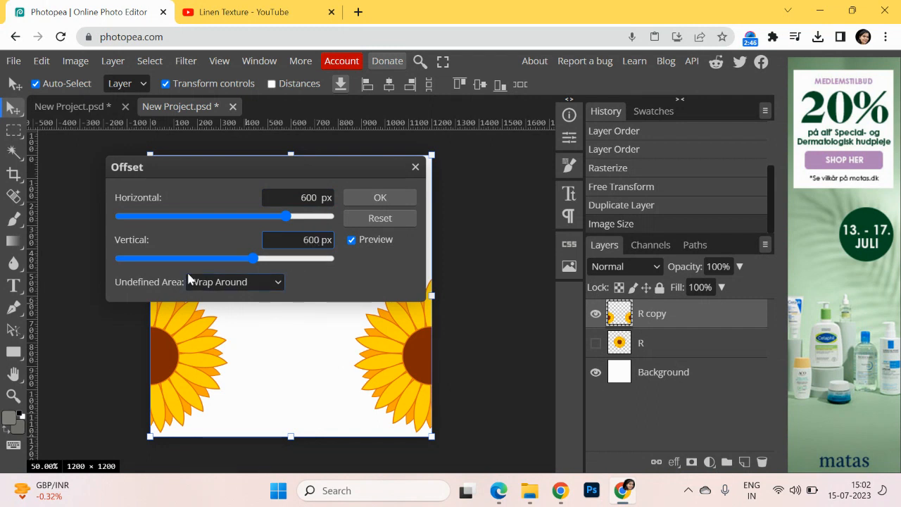
pyautogui.click(278, 283)
pyautogui.click(259, 325)
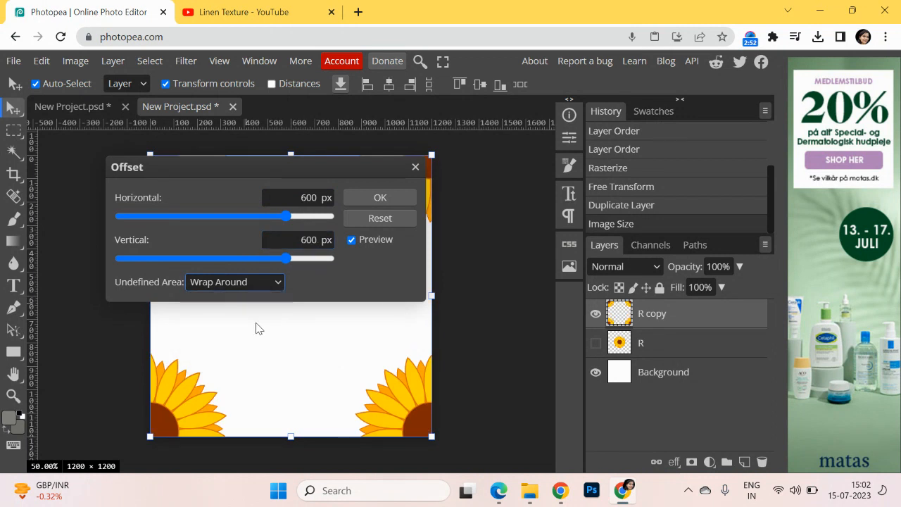
pyautogui.moveTo(241, 166); pyautogui.dragTo(604, 140)
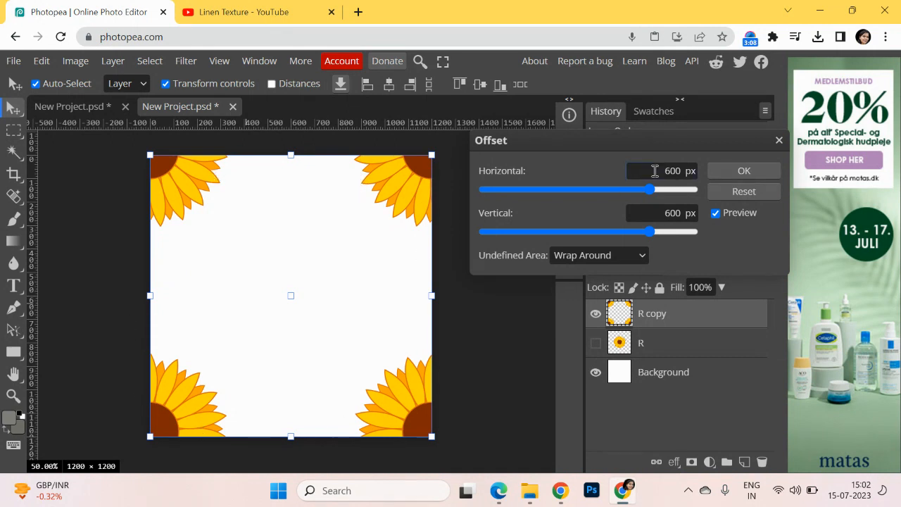
pyautogui.click(741, 172)
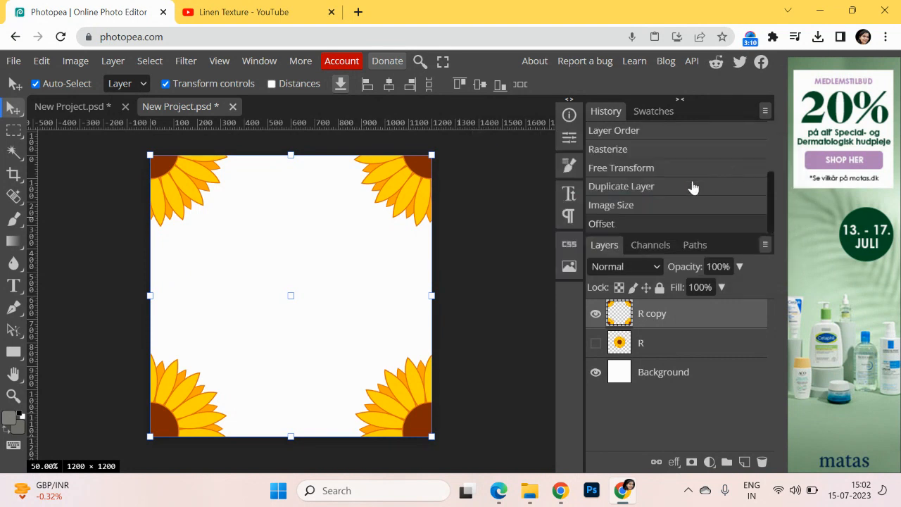
# Show the original sunflower layer R again and merge it with the R copy layer
pyautogui.click(491, 252)
pyautogui.click(595, 342)
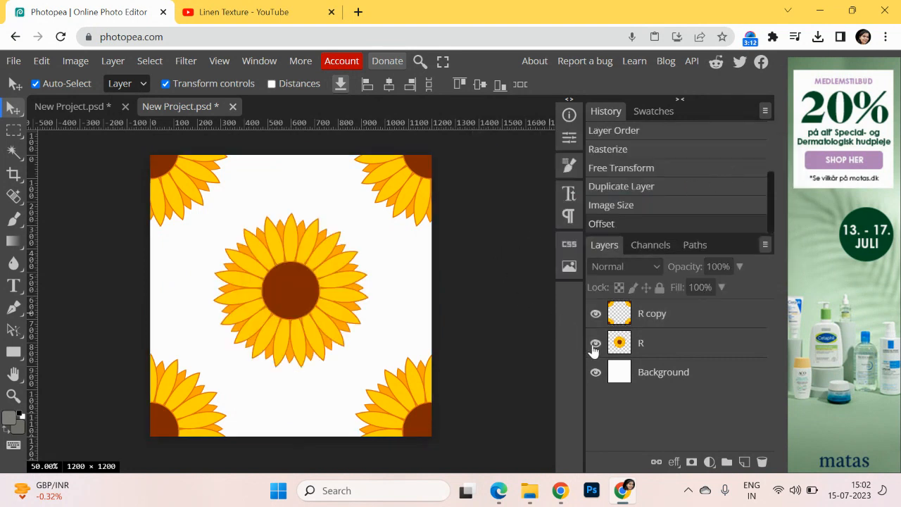
pyautogui.click(660, 322)
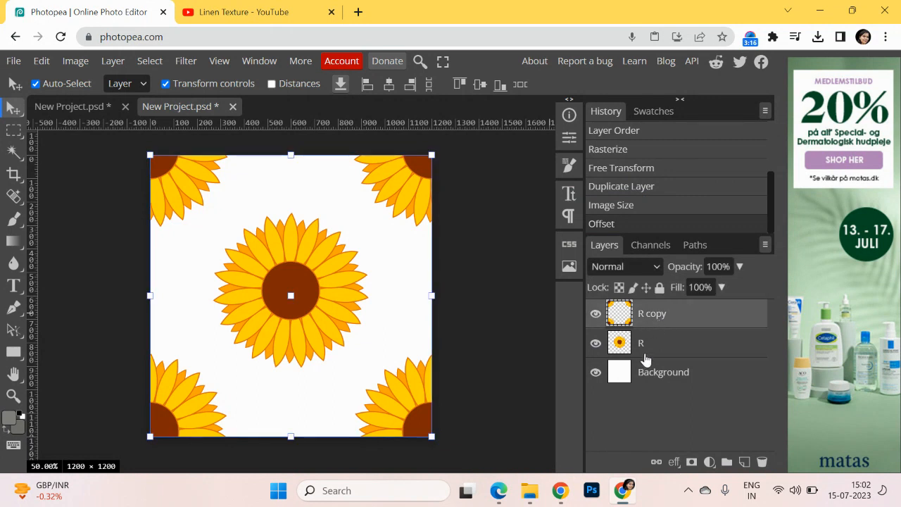
pyautogui.keyDown('shift'); pyautogui.click(652, 350); pyautogui.keyUp('shift')
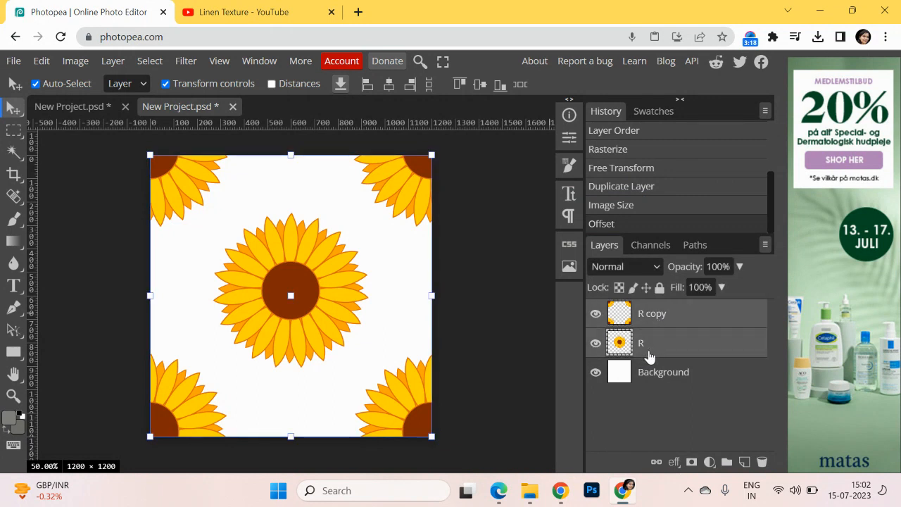
pyautogui.rightClick(651, 349)
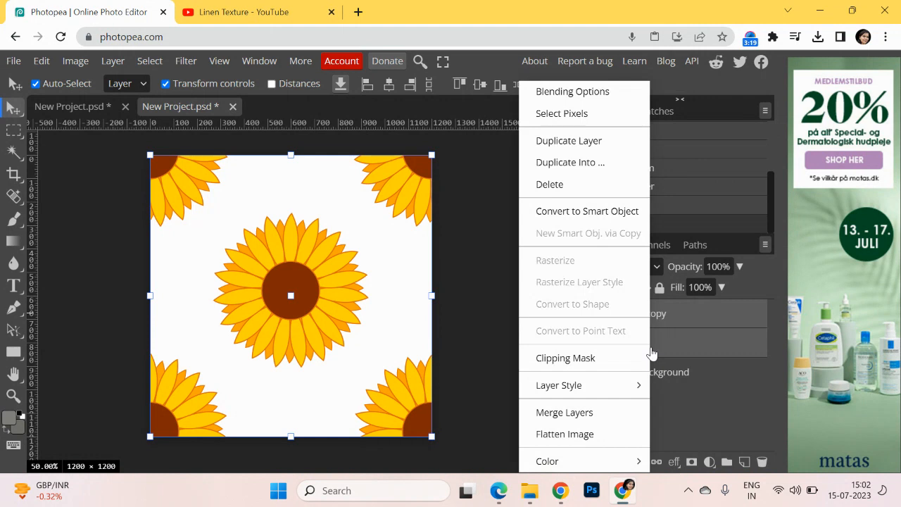
pyautogui.click(591, 411)
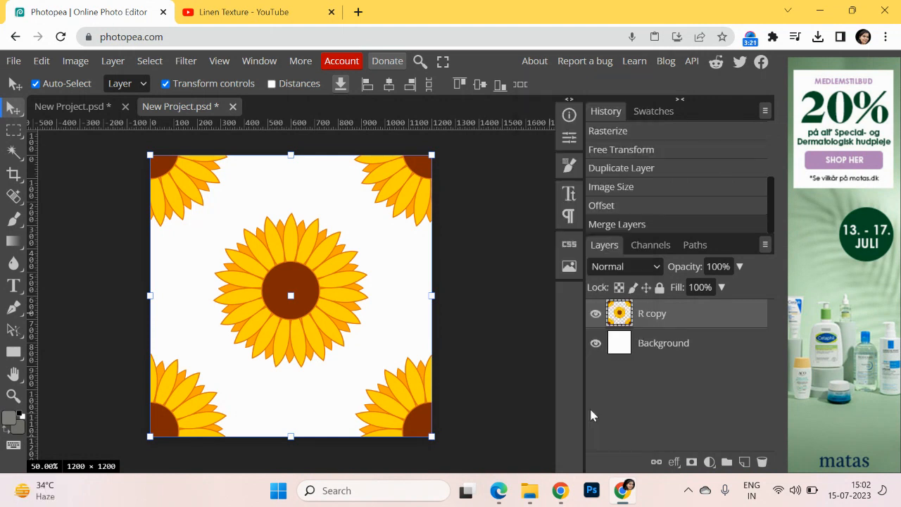
# Delete the white Background layer so only the merged sunflower layer remains on a transparent canvas
pyautogui.click(596, 344)
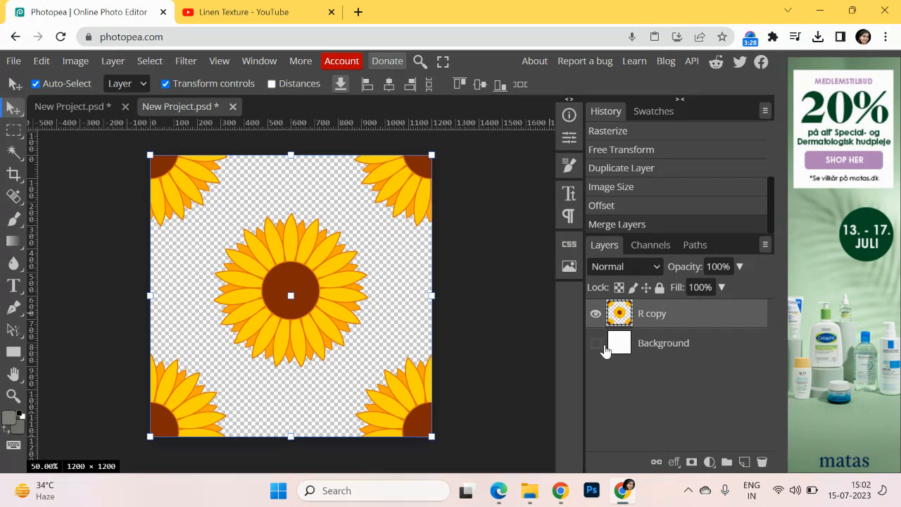
pyautogui.click(666, 345)
pyautogui.click(762, 463)
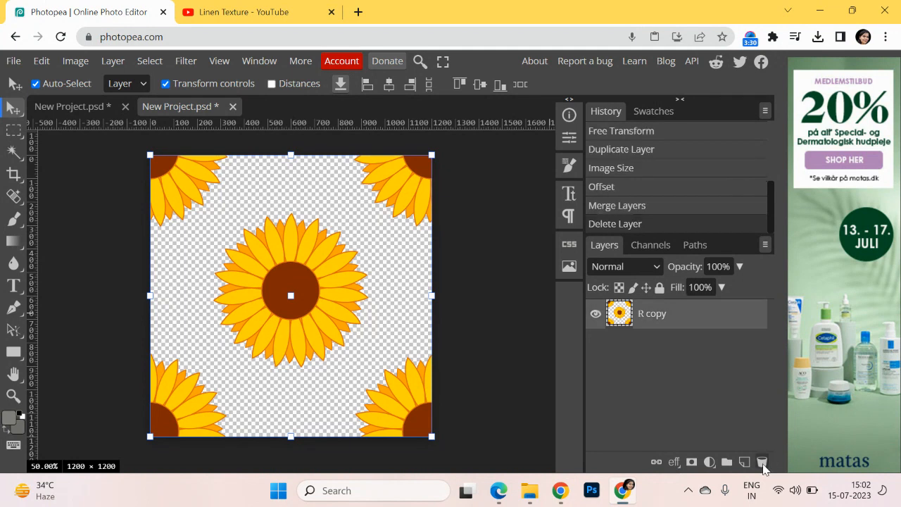
pyautogui.click(499, 348)
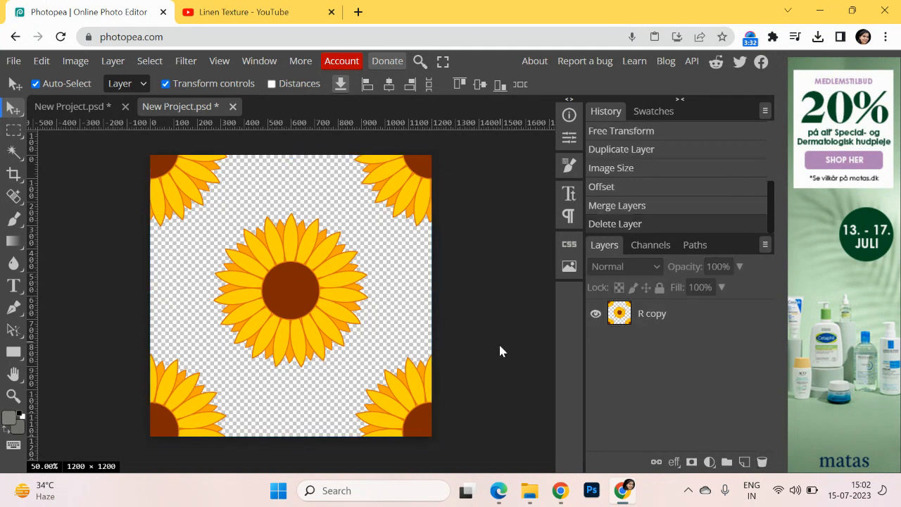
# Define the transparent sunflower tile as a new pattern
pyautogui.click(40, 62)
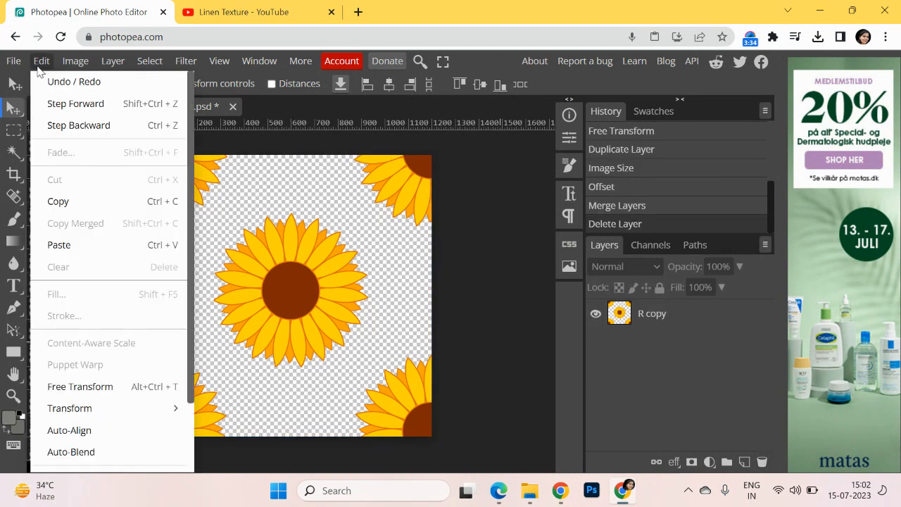
pyautogui.scroll(-2, 106, 302)
pyautogui.moveTo(99, 399)
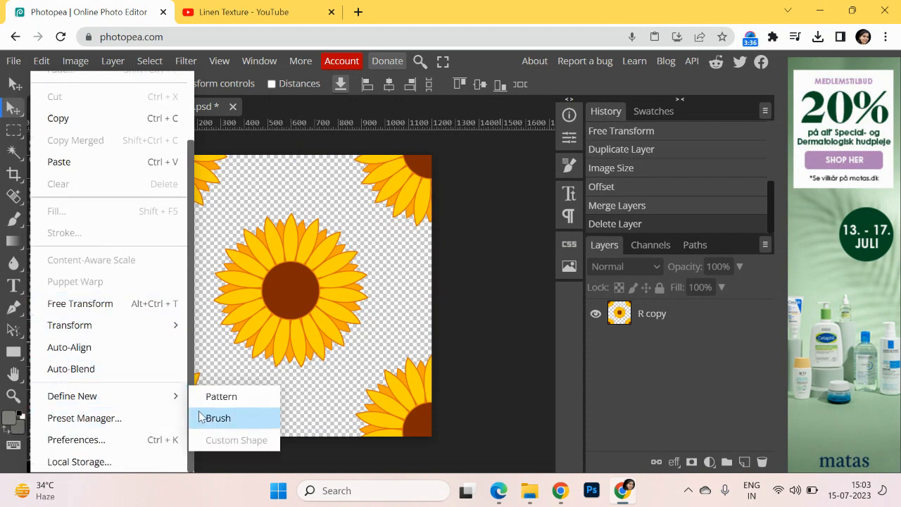
pyautogui.click(243, 394)
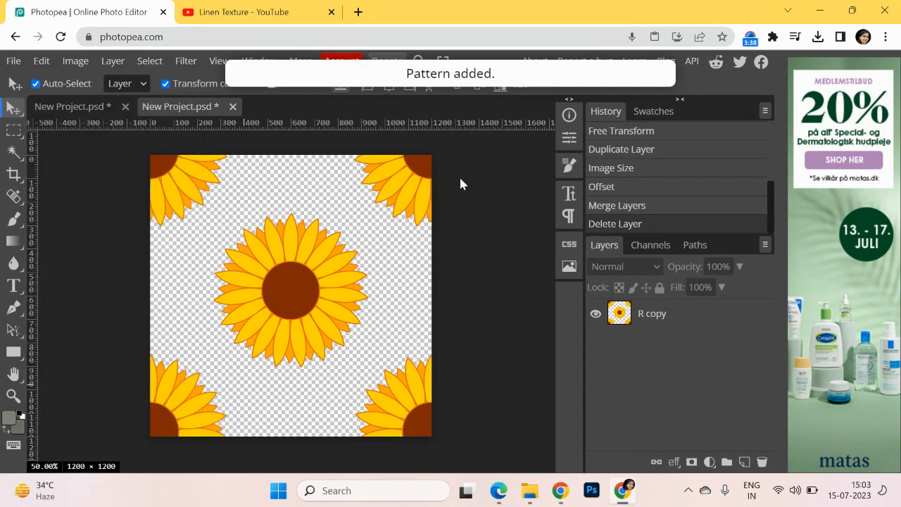
# Create a new A3 print project at 300 DPI with a white background and unlock its Background layer
pyautogui.click(13, 62)
pyautogui.click(26, 82)
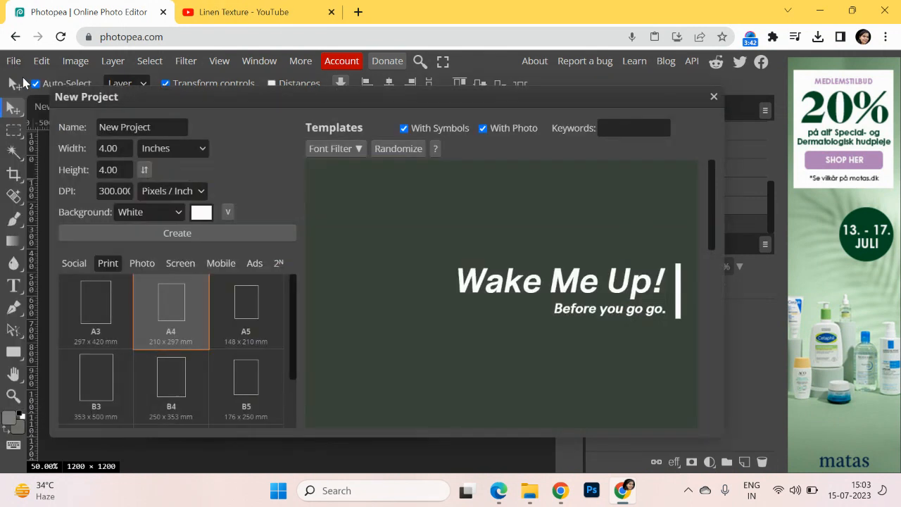
pyautogui.click(113, 317)
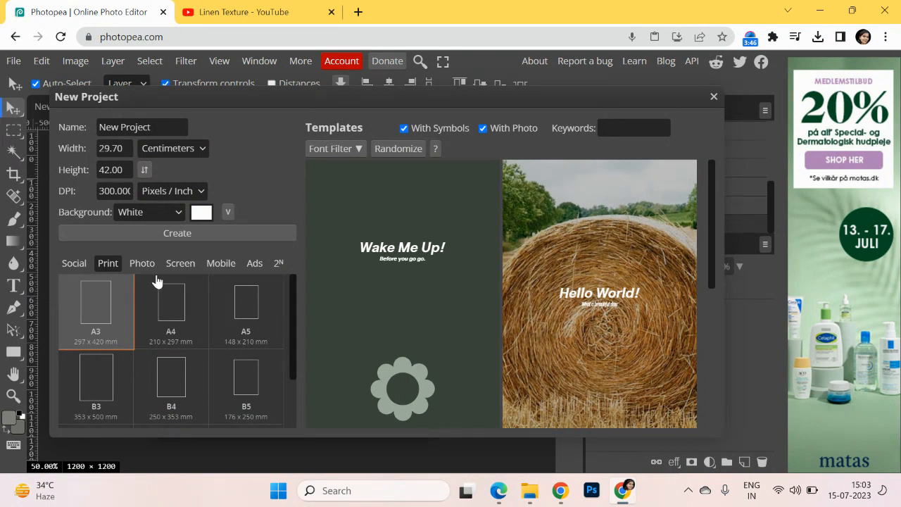
pyautogui.click(183, 235)
pyautogui.click(425, 291)
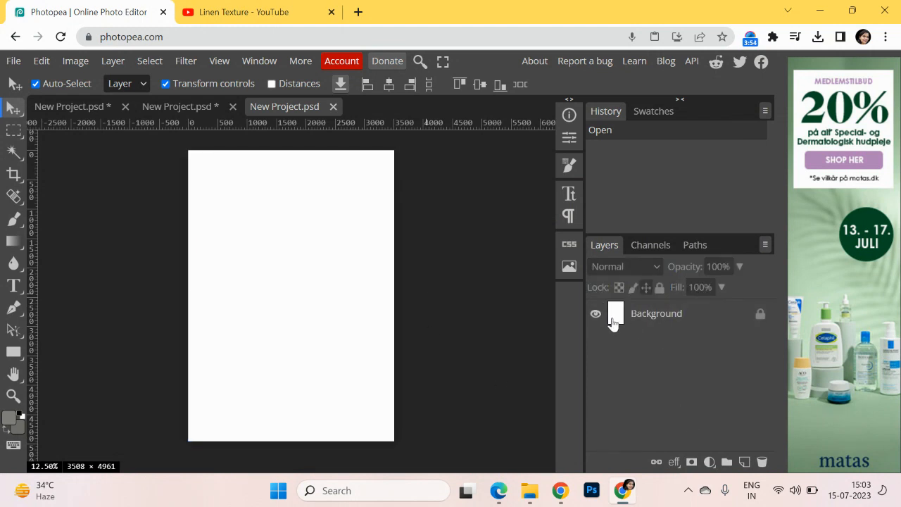
pyautogui.click(761, 313)
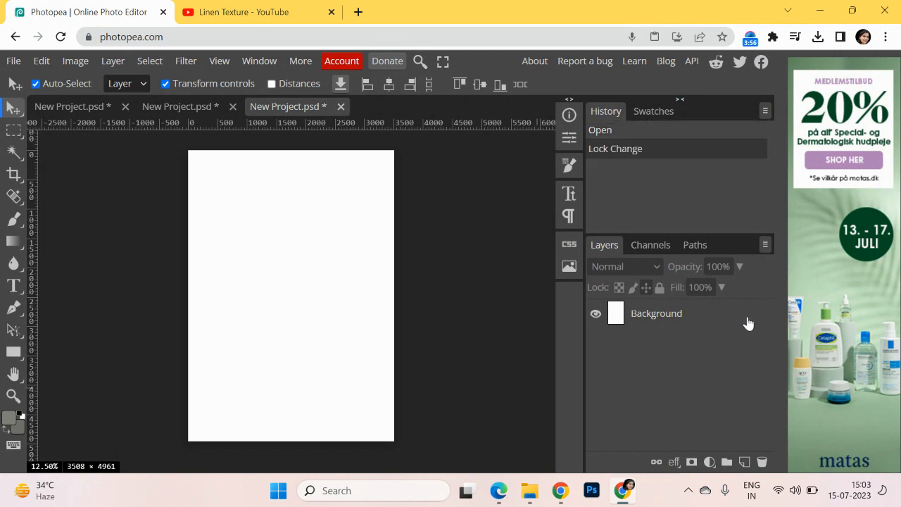
# Add a Pattern Fill layer above the background using the newly defined sunflower tile pattern
pyautogui.click(709, 462)
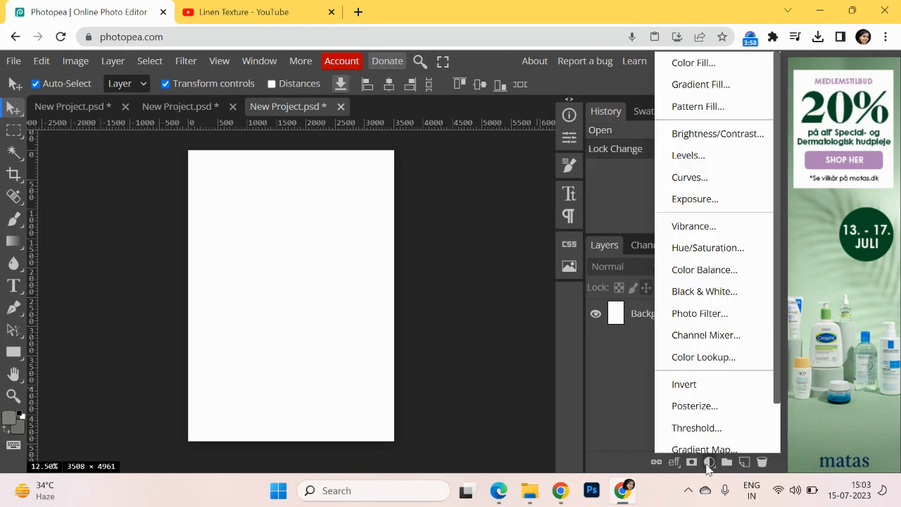
pyautogui.click(700, 106)
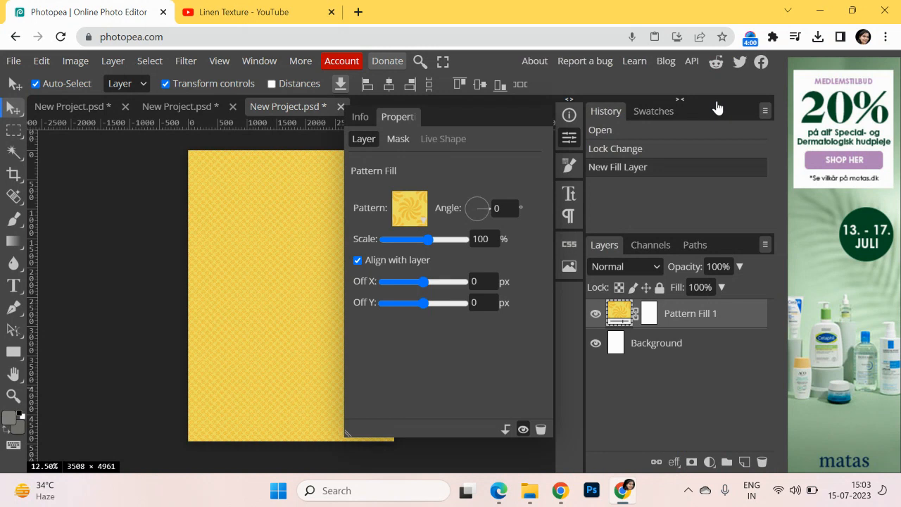
pyautogui.click(409, 209)
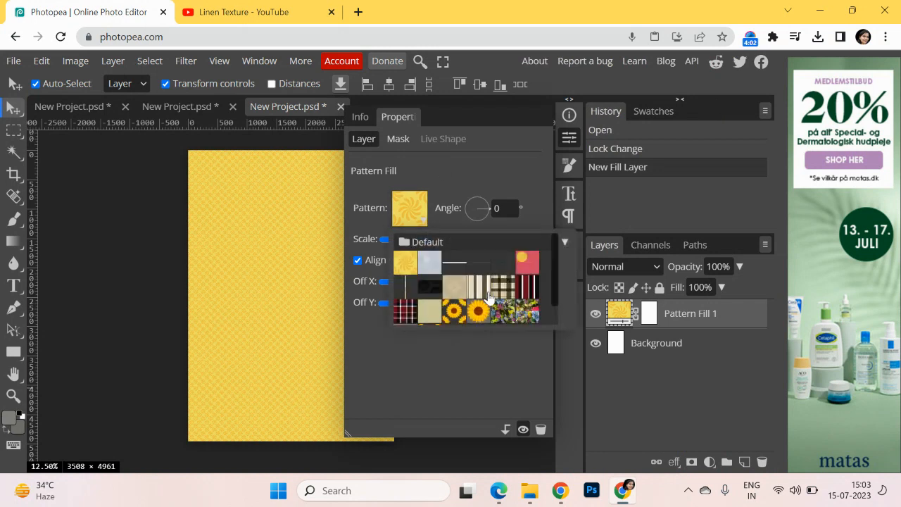
pyautogui.scroll(-1, 543, 271)
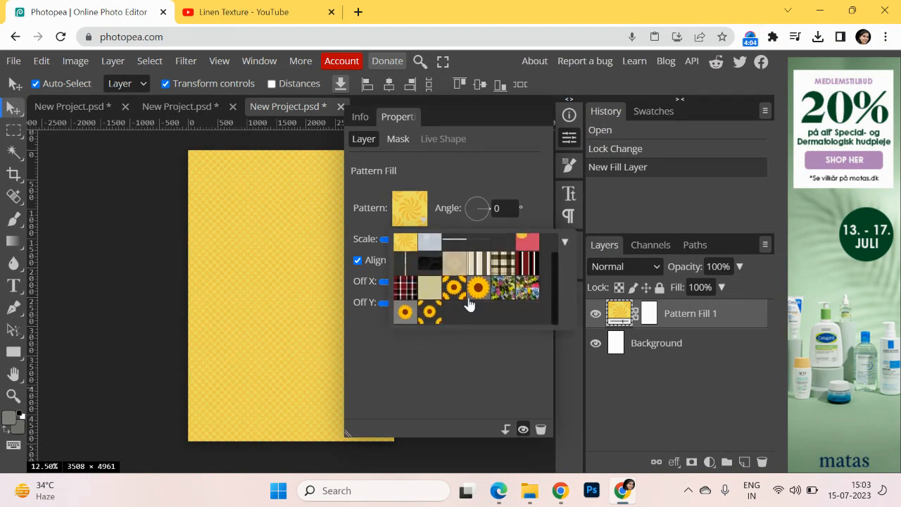
pyautogui.click(431, 313)
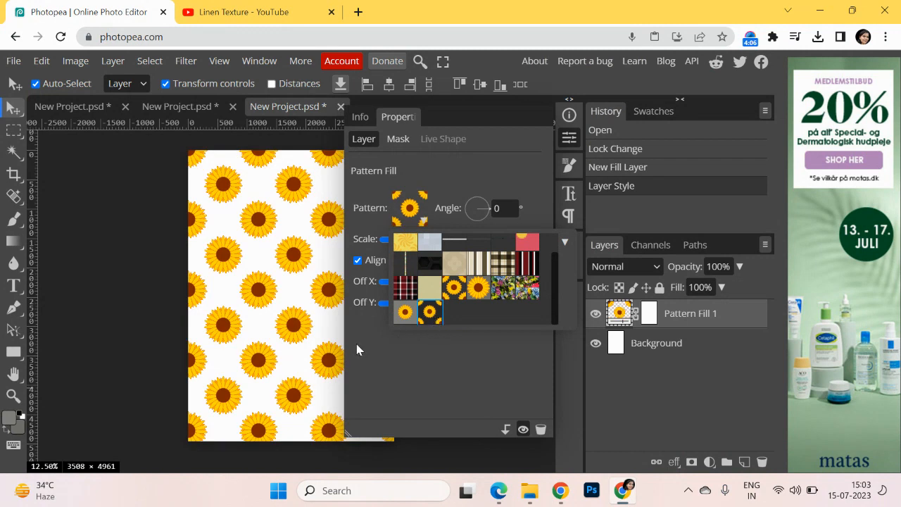
pyautogui.click(145, 319)
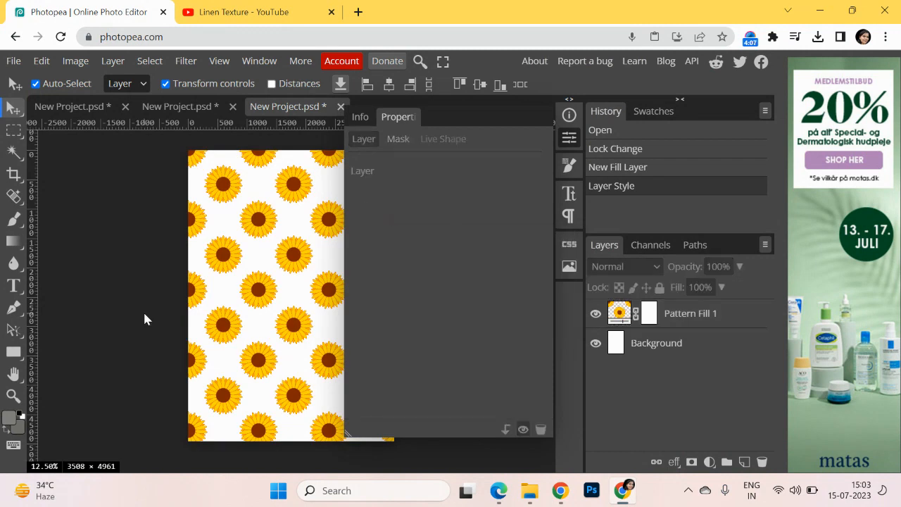
pyautogui.click(570, 138)
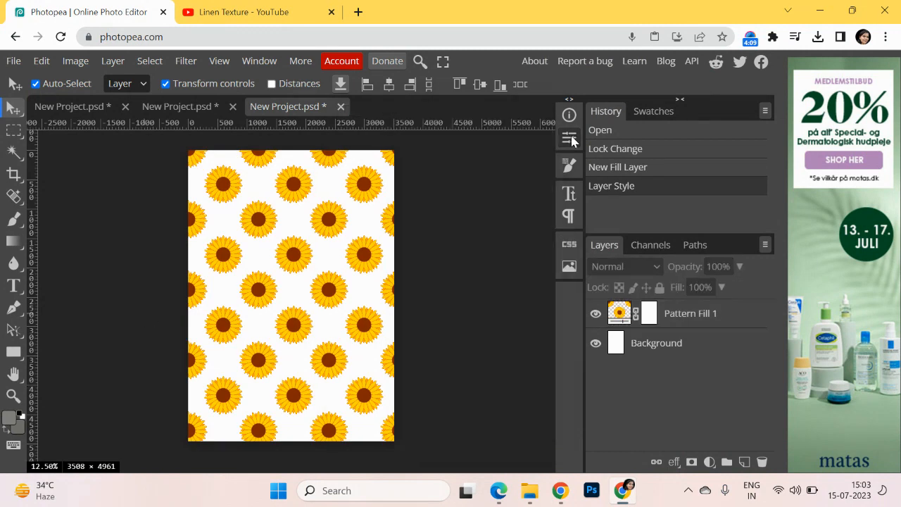
# Fill the Background layer with the grey foreground colour and deselect it
pyautogui.click(620, 346)
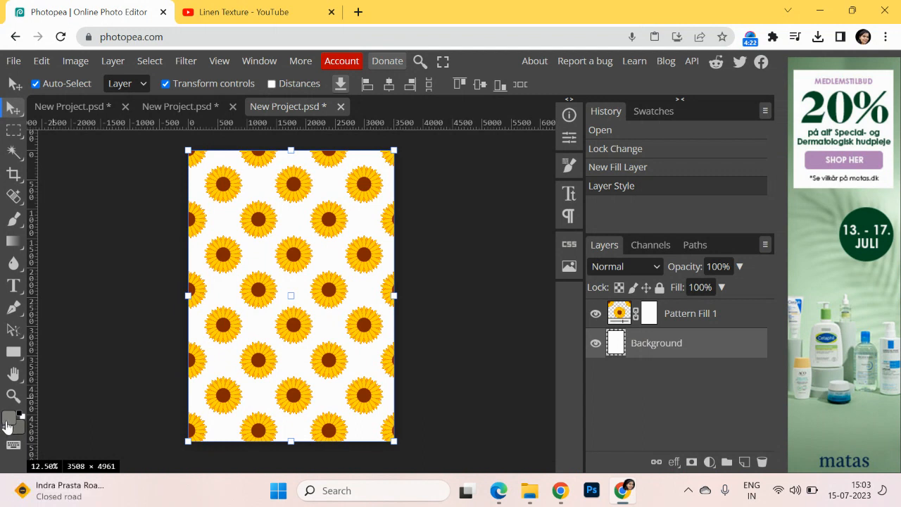
pyautogui.hotkey('alt', 'BackSpace')
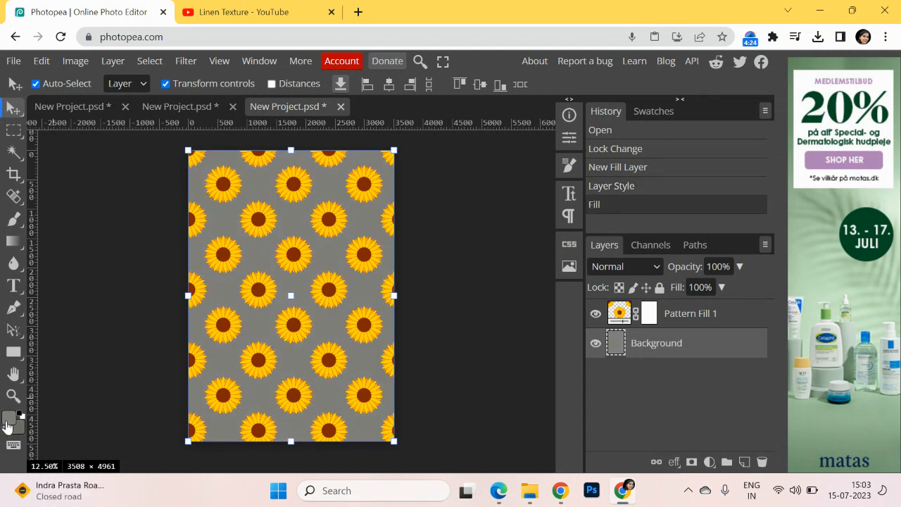
pyautogui.click(434, 337)
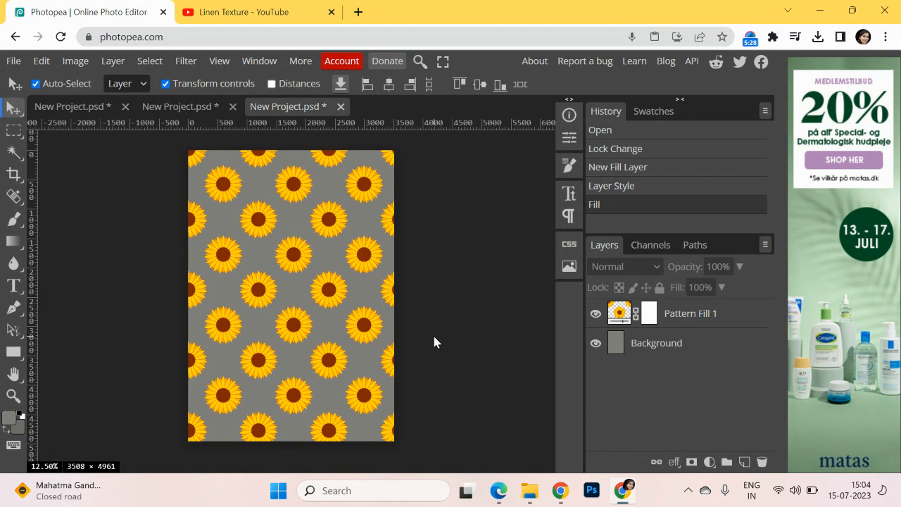
pyautogui.click(750, 37)
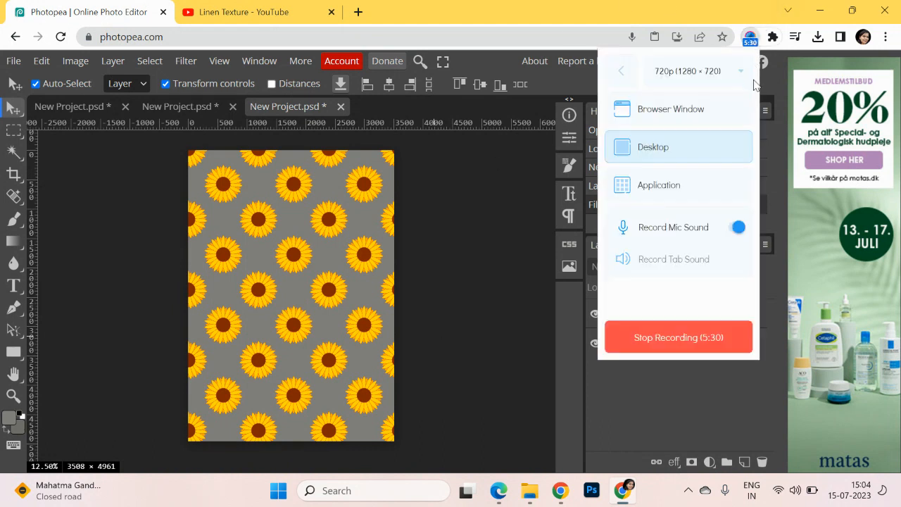